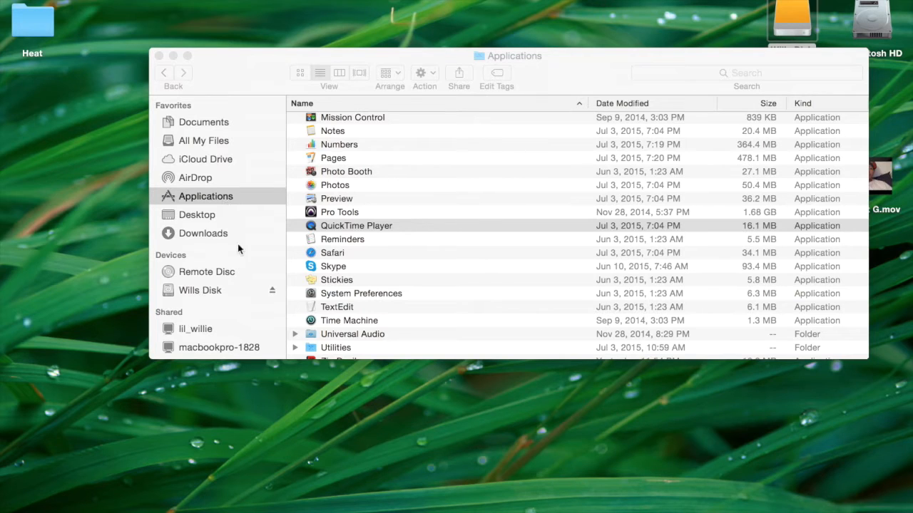
Step: Close the Finder window showing the Applications folder
{"action": "left_click", "coordinate": [159, 55]}
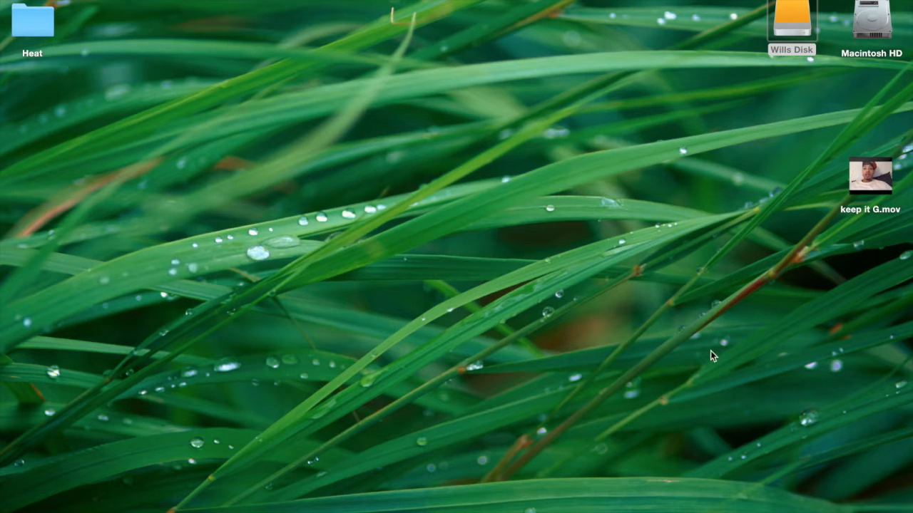
{"action": "mouse_move", "coordinate": [586, 507]}
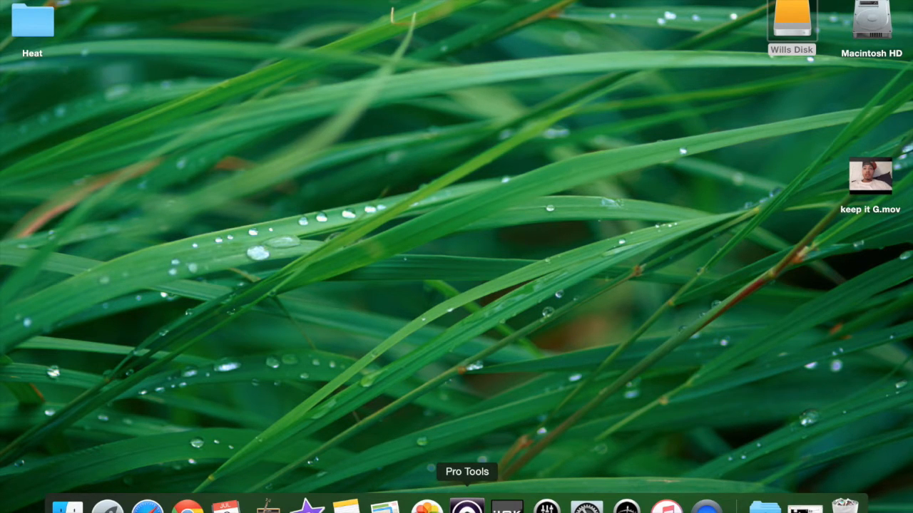
{"action": "left_click", "coordinate": [106, 1]}
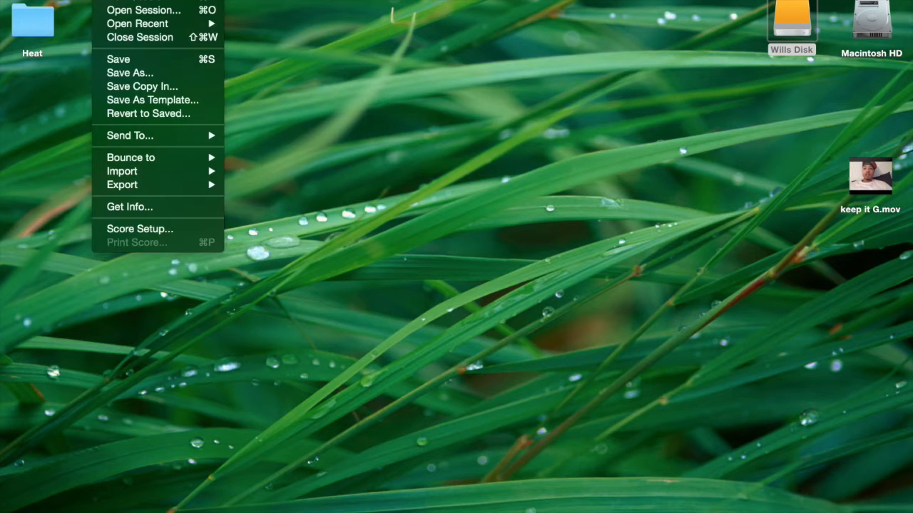
{"action": "left_click", "coordinate": [326, 106]}
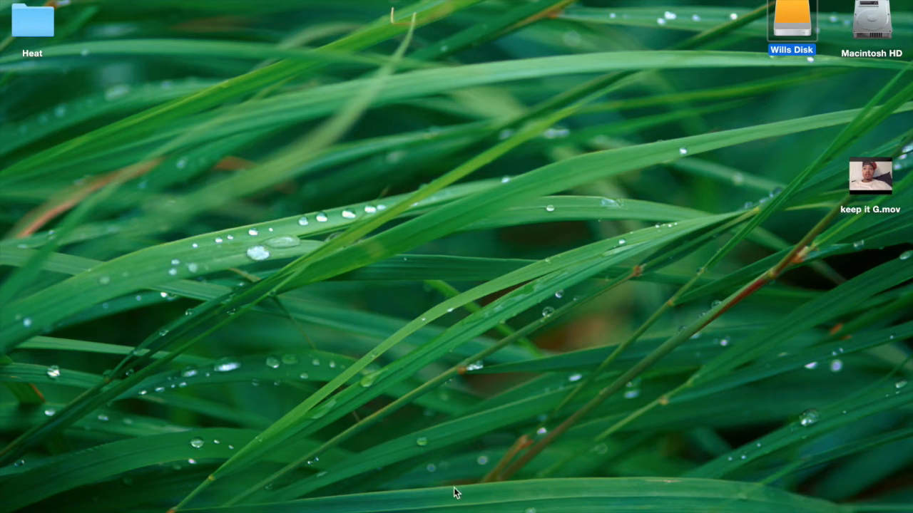
Step: Browse the external disk to the Complications (session) folder inside Pro-Tool's Music
{"action": "double_click", "coordinate": [786, 23]}
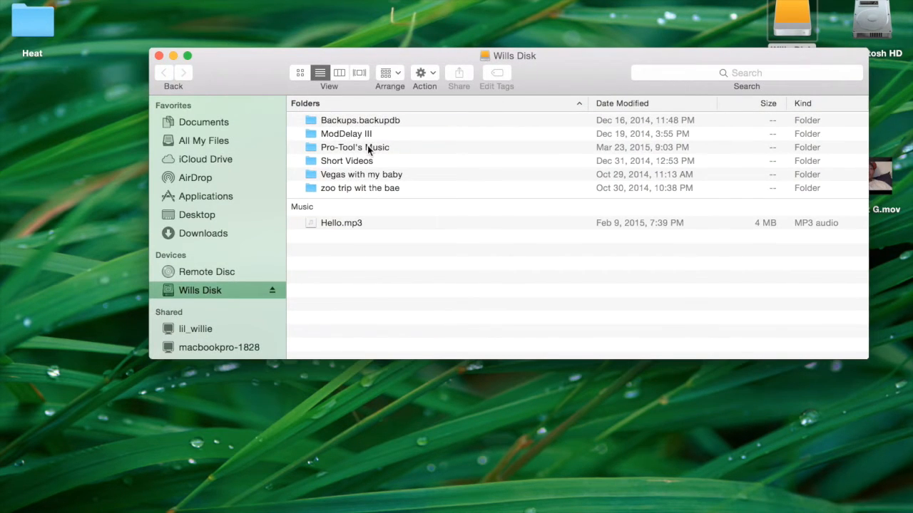
{"action": "left_click", "coordinate": [369, 149]}
{"action": "double_click", "coordinate": [368, 148]}
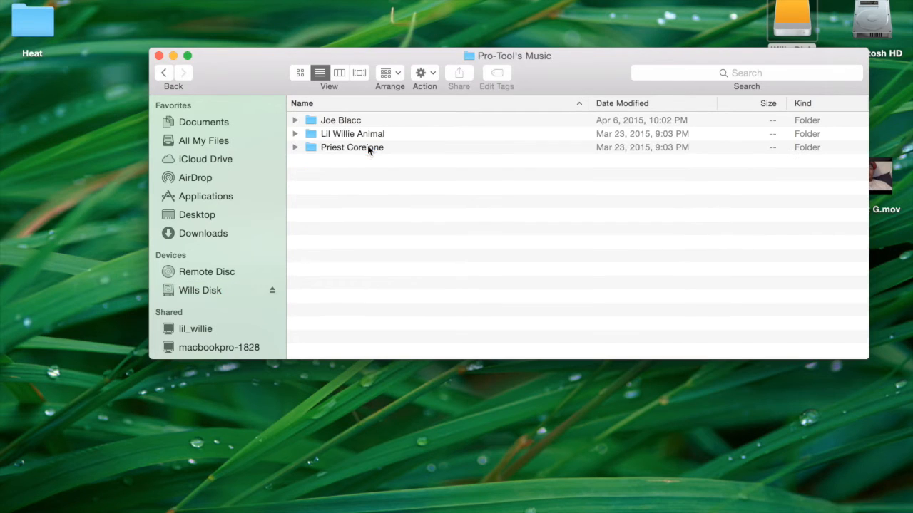
{"action": "left_click", "coordinate": [343, 122]}
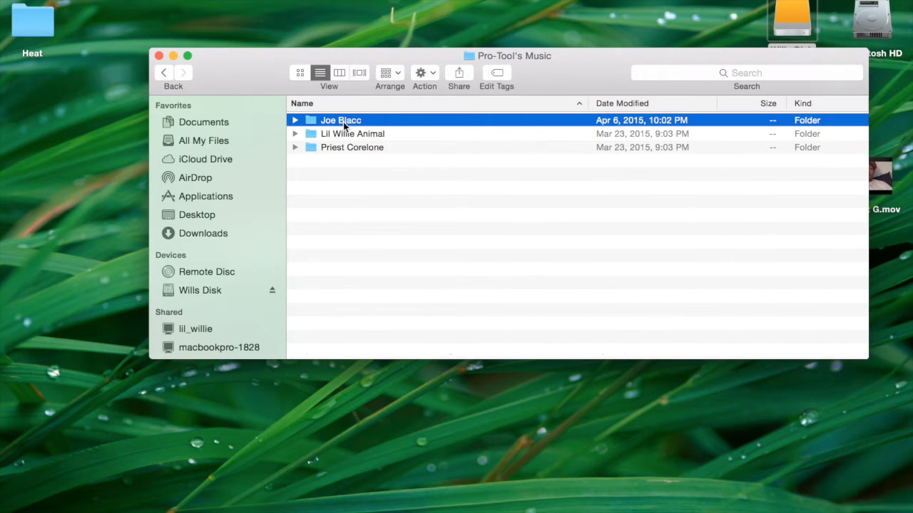
{"action": "double_click", "coordinate": [343, 122]}
{"action": "left_click", "coordinate": [410, 175]}
{"action": "double_click", "coordinate": [410, 175]}
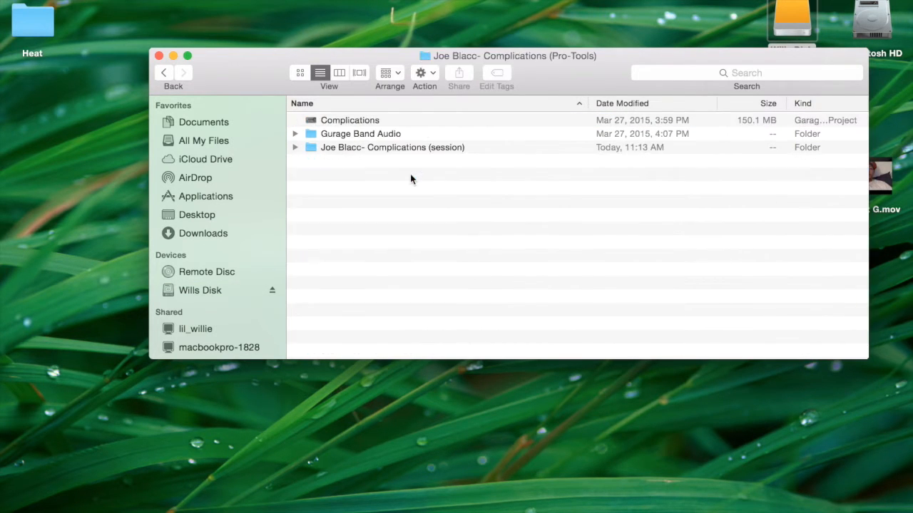
{"action": "left_click", "coordinate": [386, 146]}
{"action": "double_click", "coordinate": [387, 148]}
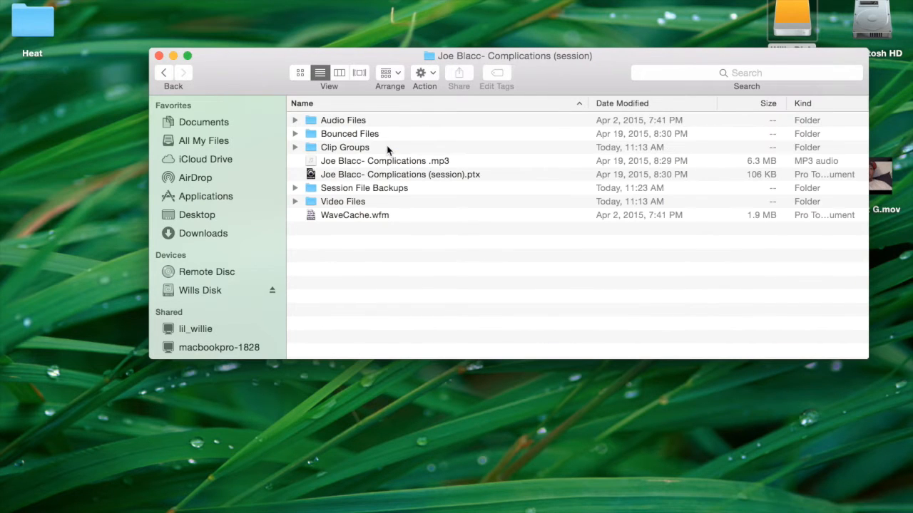
Step: Open the Complications (session).ptx file in Pro Tools, discarding changes to the already open session and declining the detailed report
{"action": "double_click", "coordinate": [338, 177]}
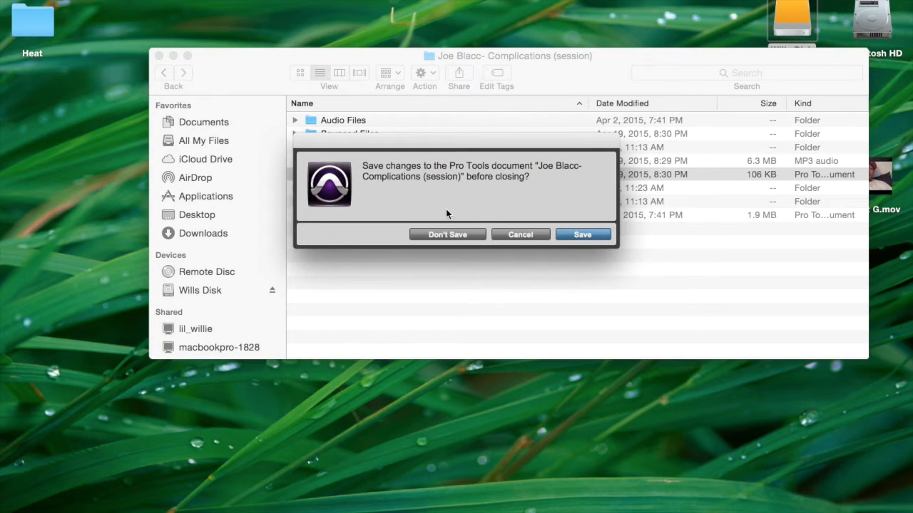
{"action": "left_click", "coordinate": [457, 236]}
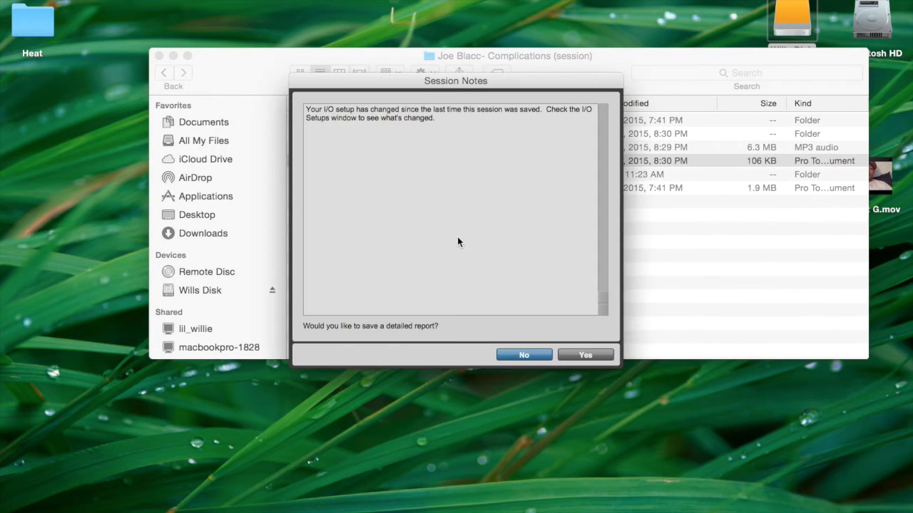
{"action": "left_click", "coordinate": [523, 355]}
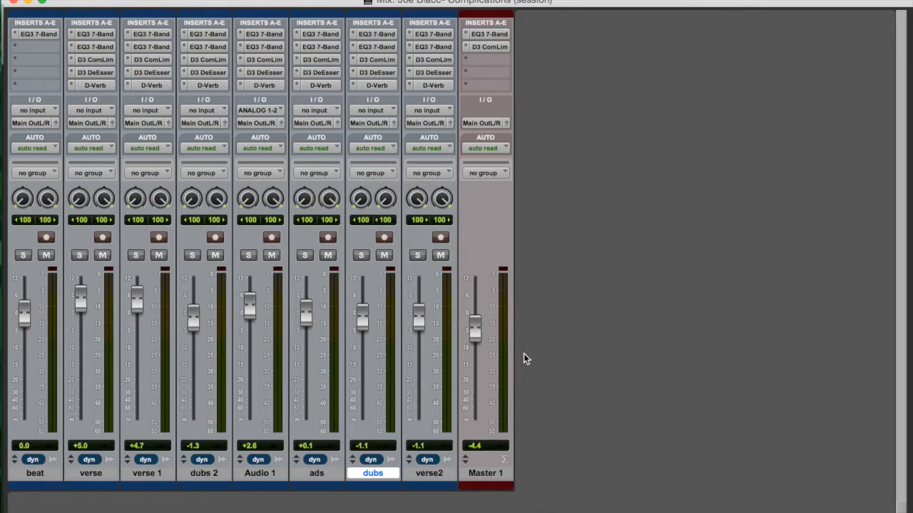
Step: Color the beat track yellow using the track color palette
{"action": "left_click", "coordinate": [32, 474]}
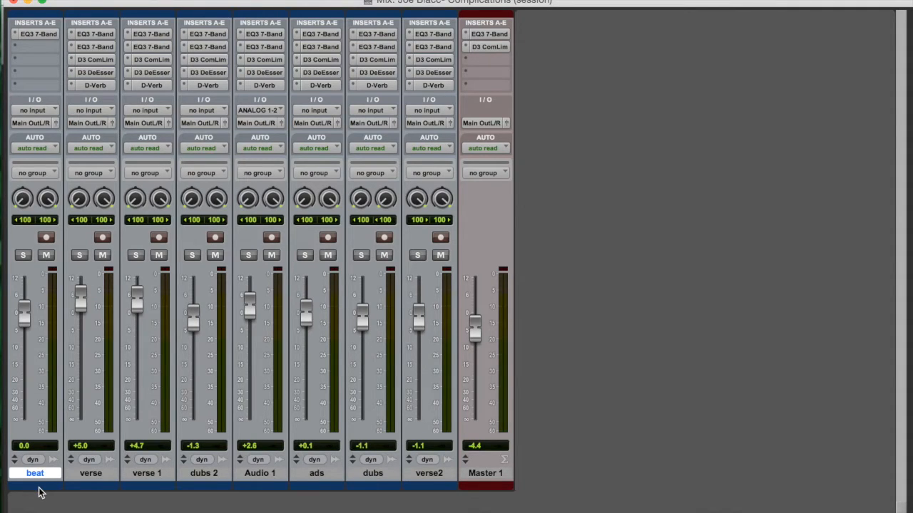
{"action": "double_click", "coordinate": [37, 489]}
{"action": "left_click", "coordinate": [606, 437]}
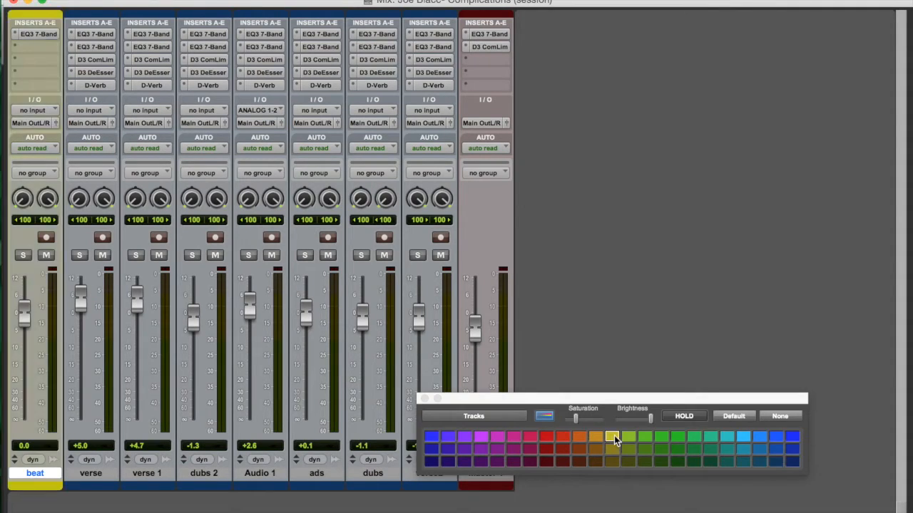
Step: Color the verse, verse 1 and dubs 2 tracks green
{"action": "left_click", "coordinate": [85, 473]}
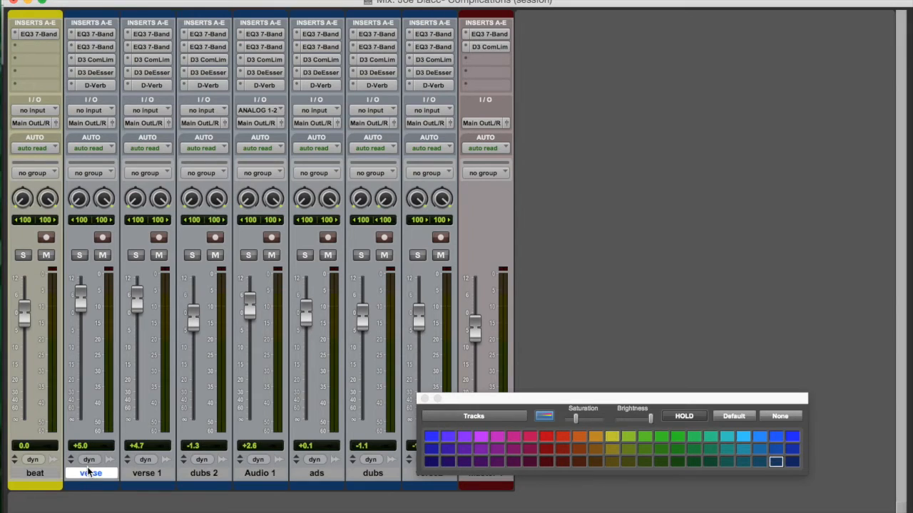
{"action": "left_click", "coordinate": [223, 472], "text": "shift"}
{"action": "left_click", "coordinate": [626, 441]}
Step: Color the Audio 1, ads and dubs tracks red and close the color palette
{"action": "left_click", "coordinate": [260, 473]}
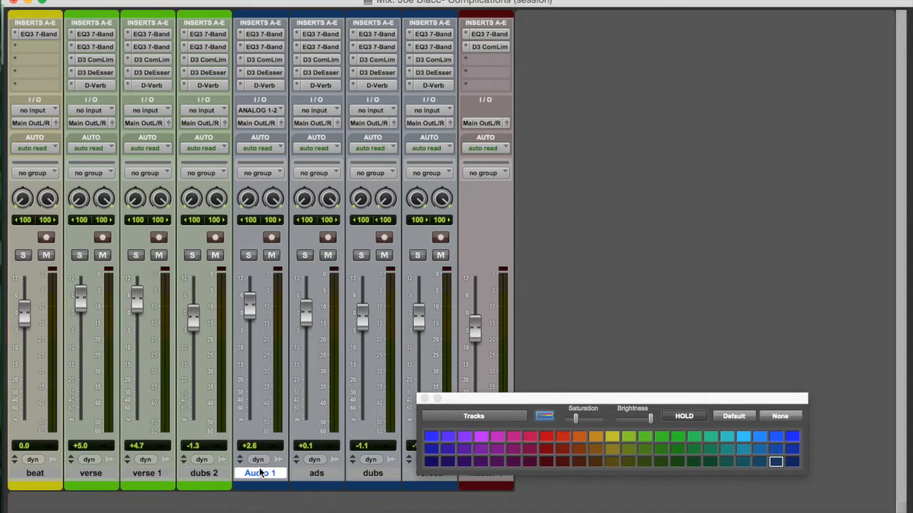
{"action": "left_click", "coordinate": [385, 473], "text": "shift"}
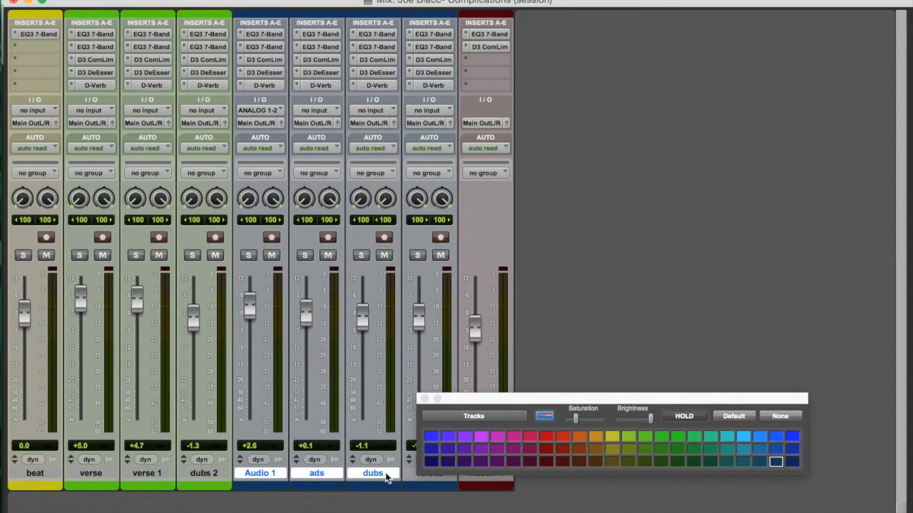
{"action": "left_click", "coordinate": [547, 434]}
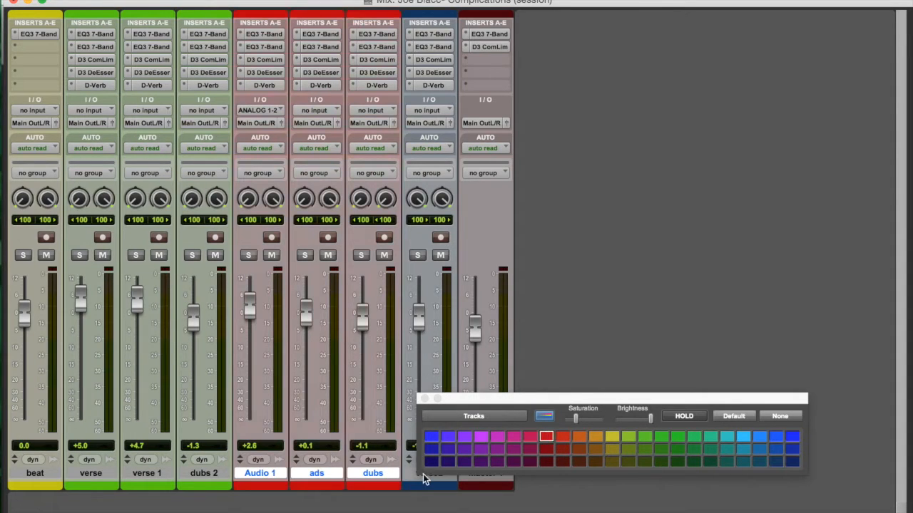
{"action": "left_click", "coordinate": [425, 398]}
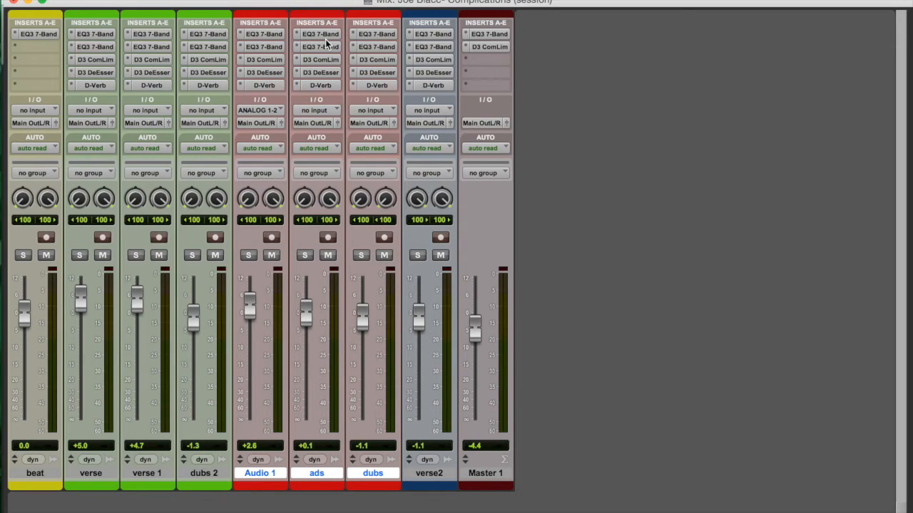
Step: Open the EQ3 7-Band on the verse track's insert A and show where EQ3 7-Band (stereo) is chosen among the multichannel EQs
{"action": "left_click", "coordinate": [107, 34]}
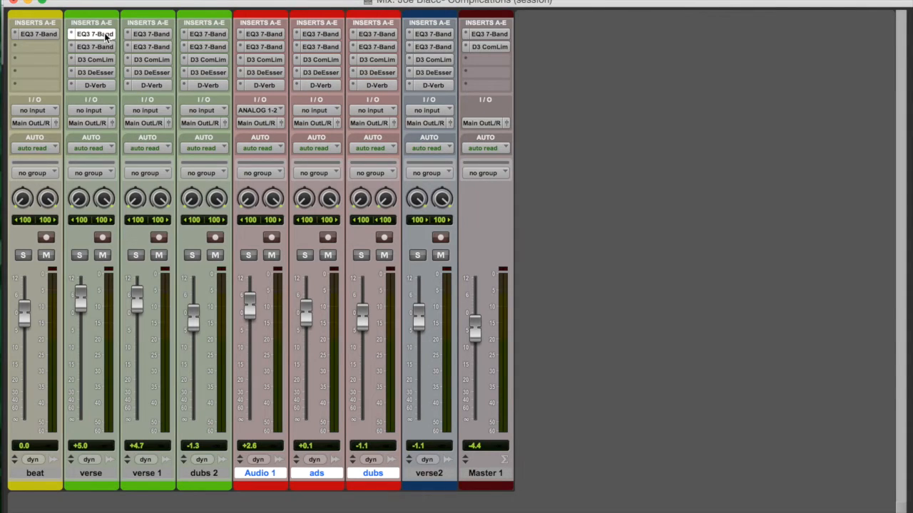
{"action": "left_click_drag", "start_coordinate": [579, 61], "coordinate": [502, 22]}
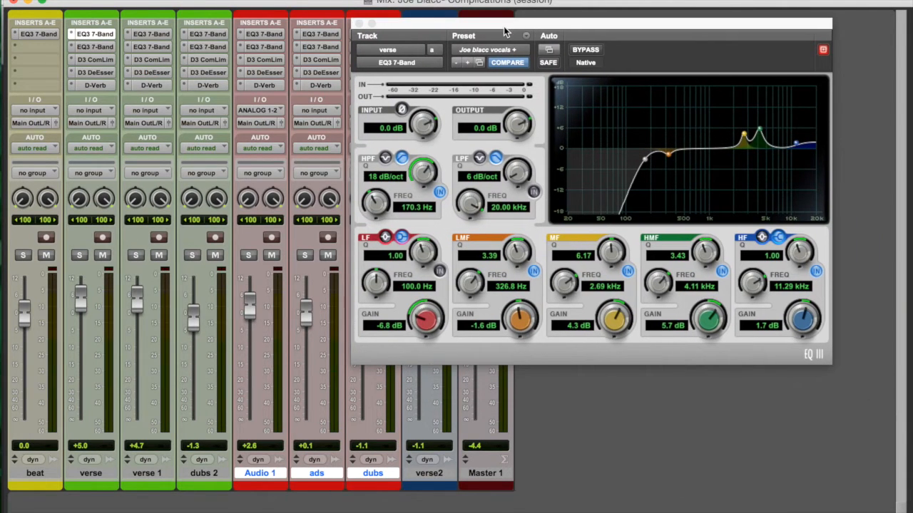
{"action": "left_click", "coordinate": [69, 34]}
{"action": "mouse_move", "coordinate": [135, 35]}
{"action": "mouse_move", "coordinate": [214, 37]}
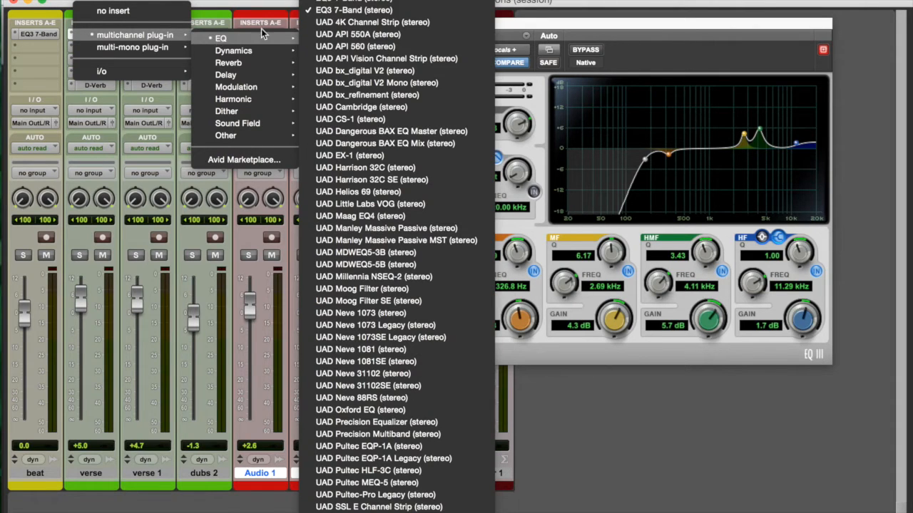
{"action": "left_click", "coordinate": [351, 10]}
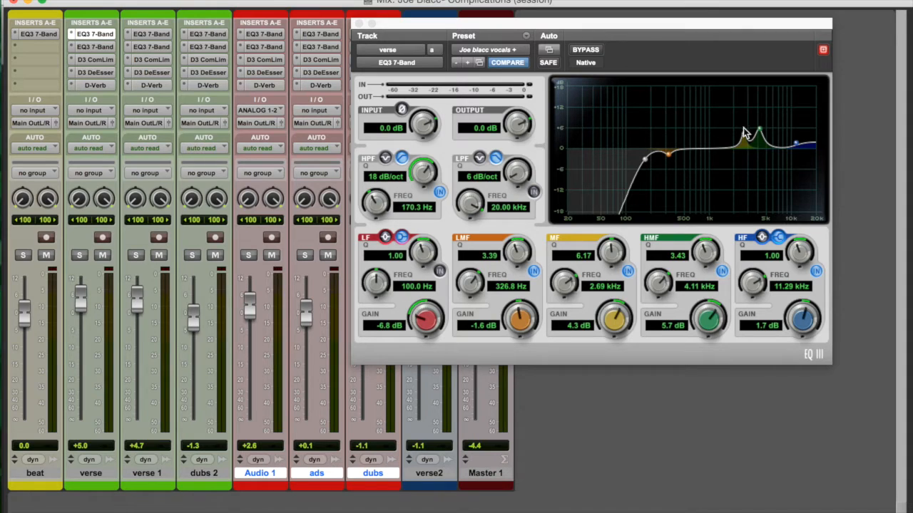
Step: Look through the multichannel EQ choices for the verse track's insert B and open its EQ3 7-Band
{"action": "left_click", "coordinate": [73, 48]}
{"action": "mouse_move", "coordinate": [166, 50]}
{"action": "mouse_move", "coordinate": [207, 51]}
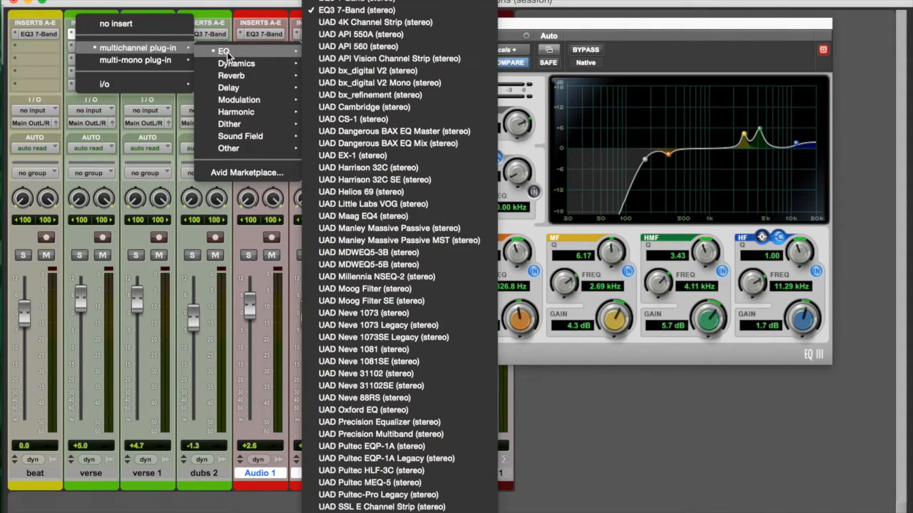
{"action": "left_click", "coordinate": [601, 387]}
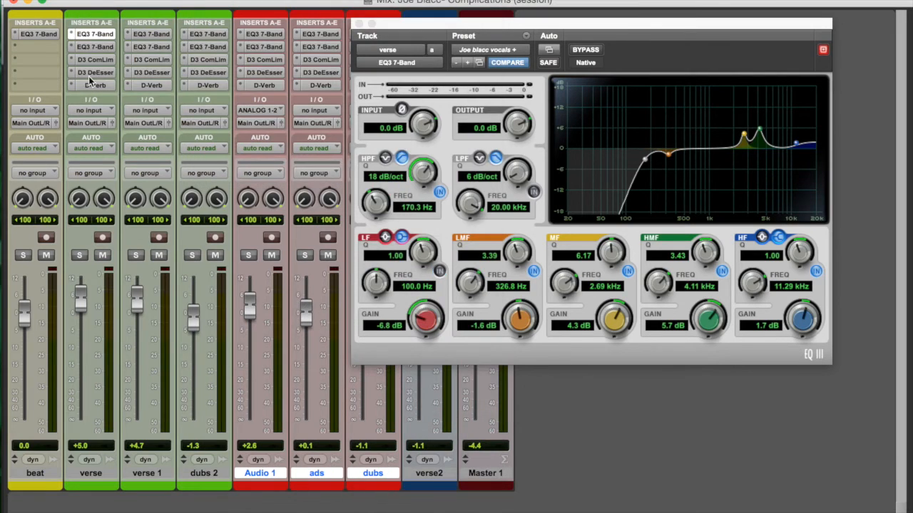
{"action": "left_click", "coordinate": [95, 47]}
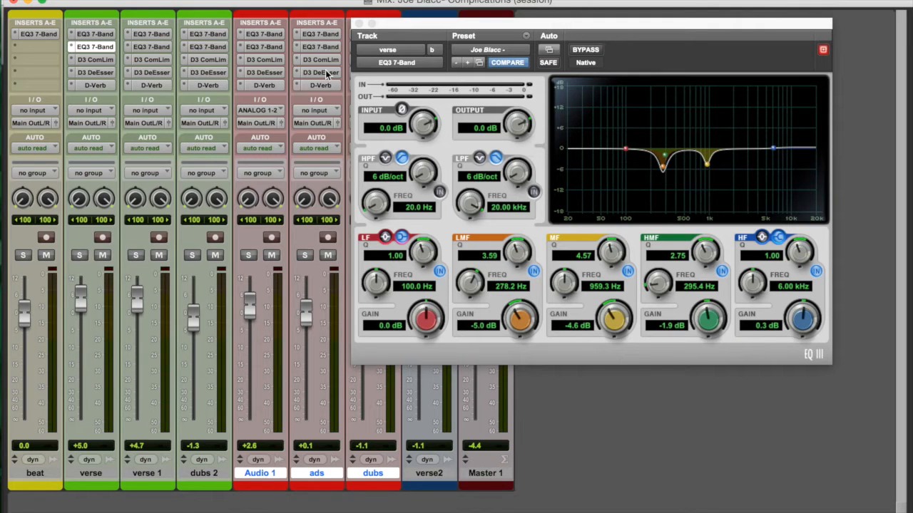
Step: Play the session with the verse track's Compressor/Limiter open, stop playback and set the threshold to -13.8 dB
{"action": "left_click", "coordinate": [96, 61]}
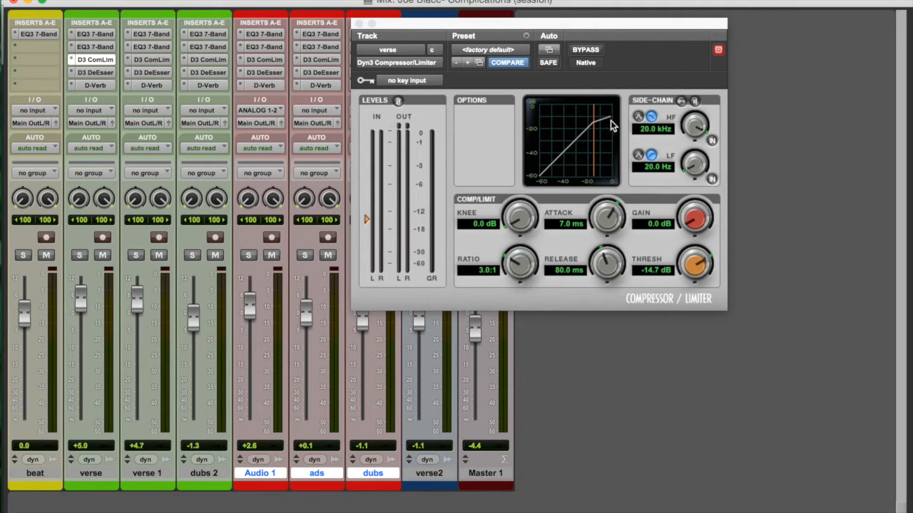
{"action": "key", "text": "space"}
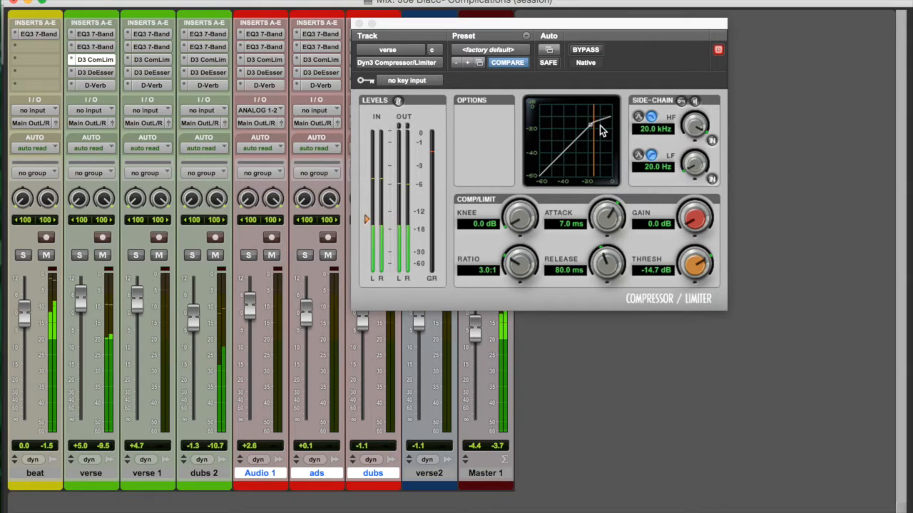
{"action": "key", "text": "XF86AudioRaiseVolume"}
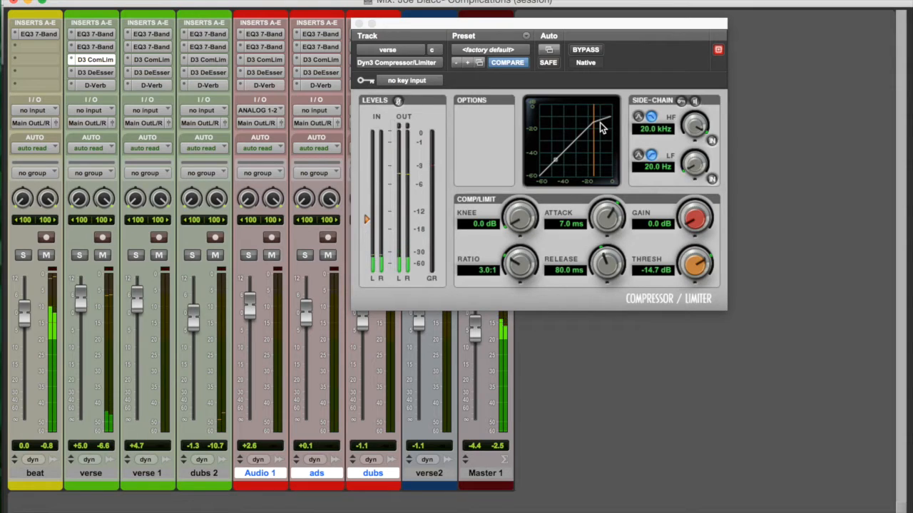
{"action": "key", "text": "space"}
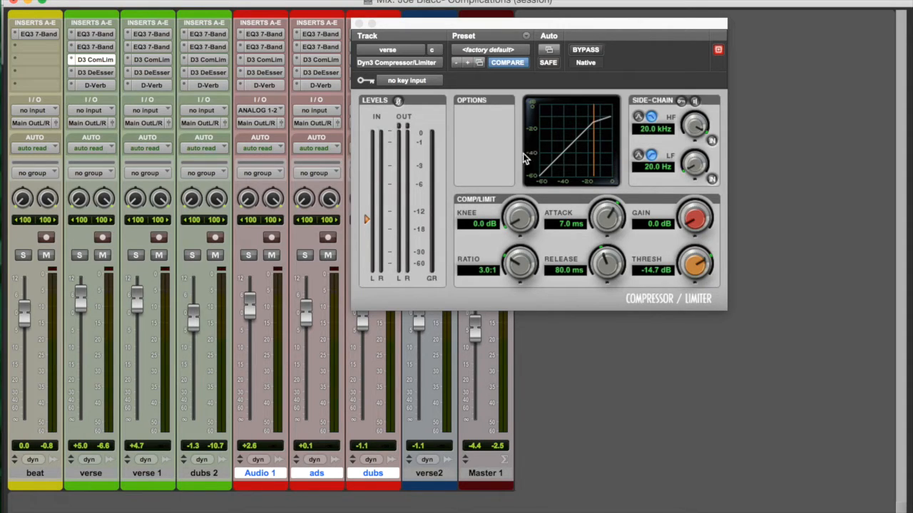
{"action": "mouse_move", "coordinate": [365, 220]}
{"action": "left_mouse_down"}
{"action": "mouse_move", "coordinate": [365, 179]}
{"action": "mouse_move", "coordinate": [358, 228]}
{"action": "mouse_move", "coordinate": [357, 221]}
{"action": "left_mouse_up"}
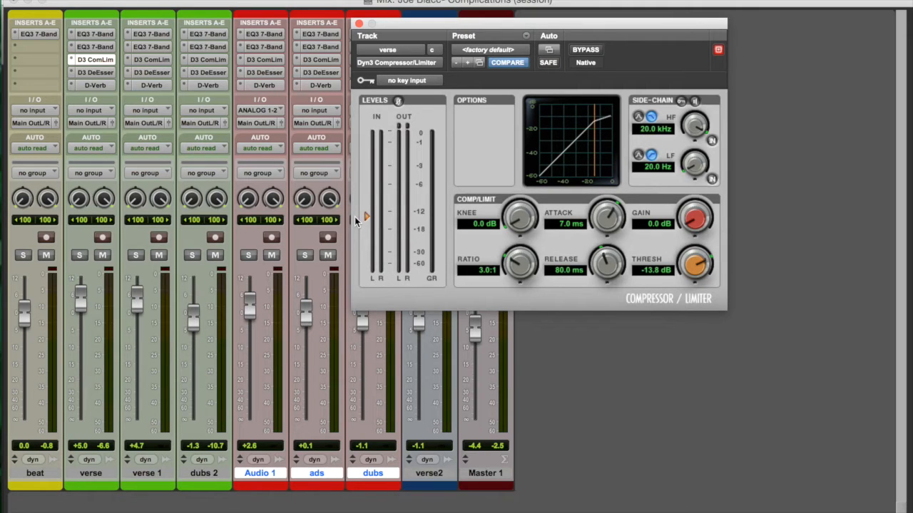
Step: View the beat track's EQ3 7-Band settings and return to the verse track's Compressor/Limiter
{"action": "left_click", "coordinate": [33, 34]}
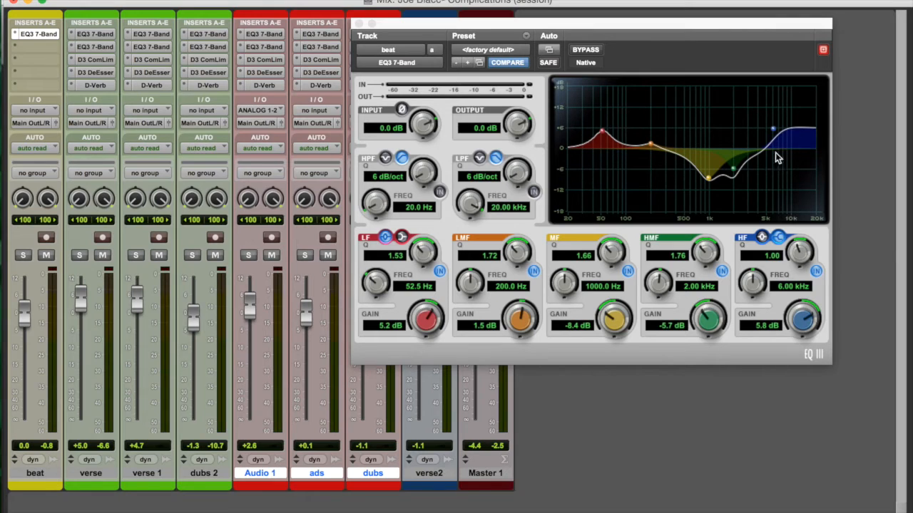
{"action": "left_click", "coordinate": [91, 60]}
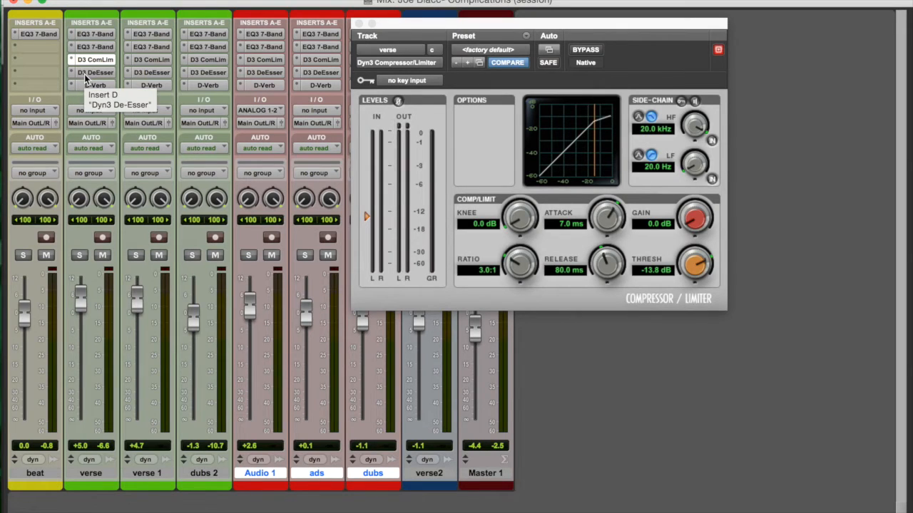
Step: Open the Dyn3 De-Esser on the verse track's insert D and show where Dyn3 De-Esser (stereo) is listed among the multichannel dynamics plug-ins
{"action": "left_click", "coordinate": [84, 73]}
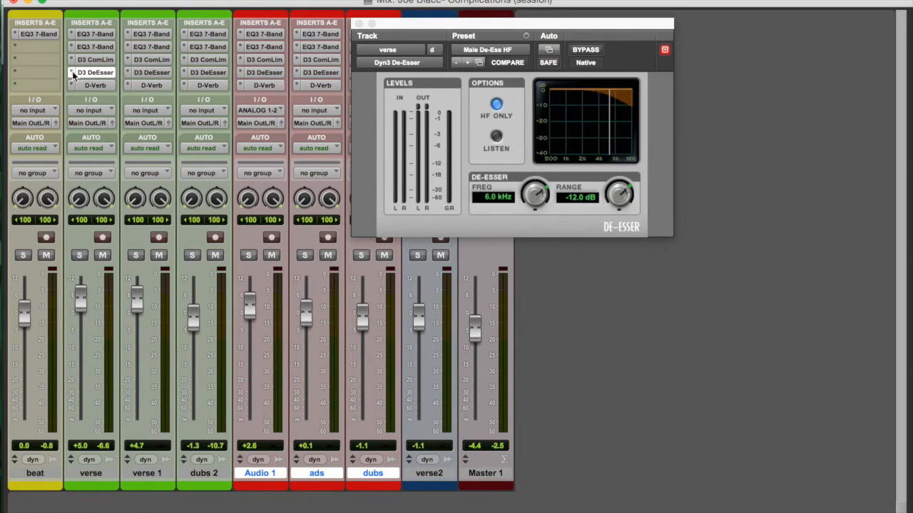
{"action": "left_click", "coordinate": [72, 74]}
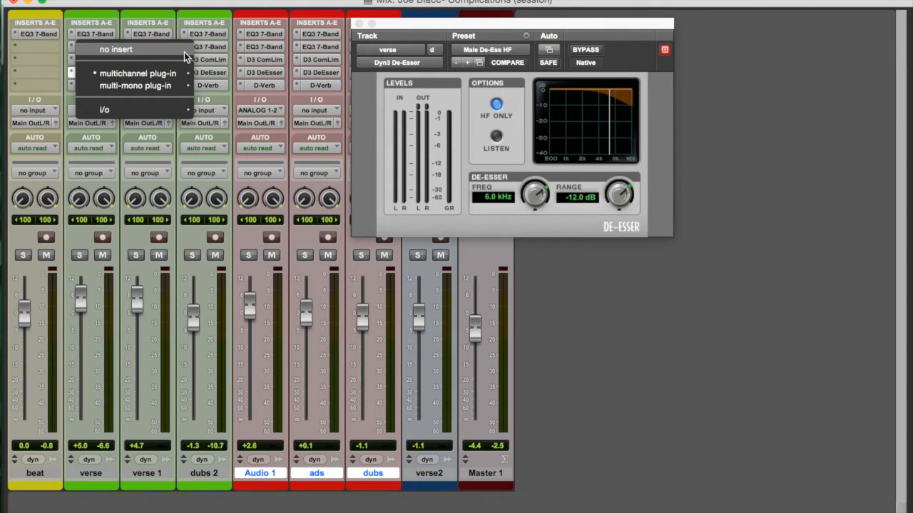
{"action": "mouse_move", "coordinate": [179, 74]}
{"action": "mouse_move", "coordinate": [236, 88]}
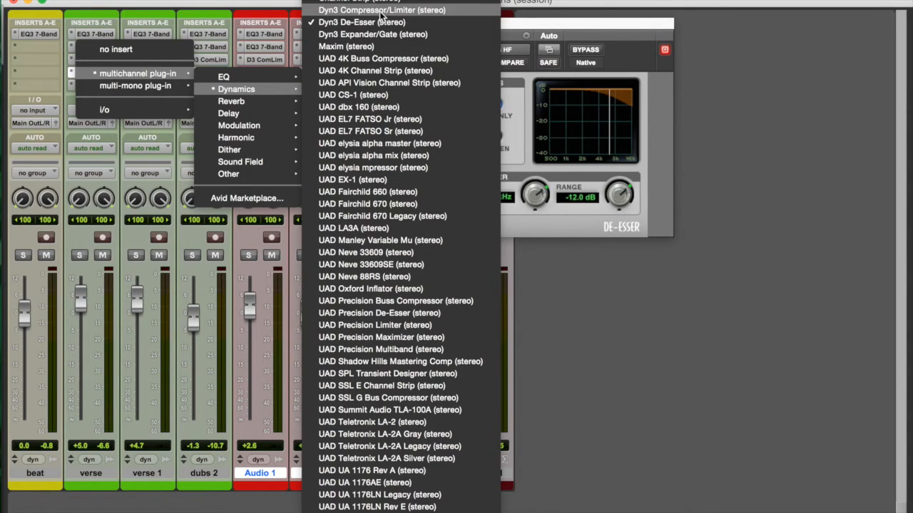
{"action": "left_click", "coordinate": [657, 136]}
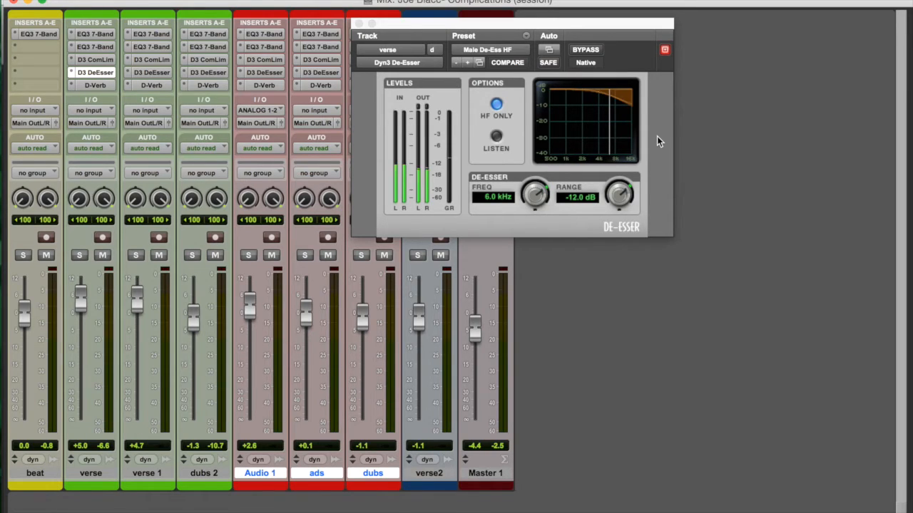
Step: Solo the verse track, play it with the De-Esser frequency lowered to 500 Hz, and set the frequency to 4.1 kHz
{"action": "key", "text": "space"}
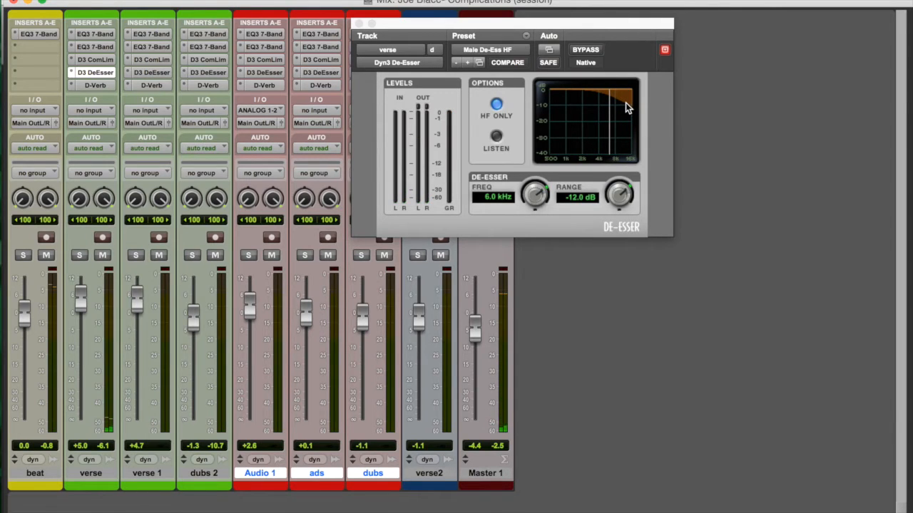
{"action": "left_click", "coordinate": [79, 255]}
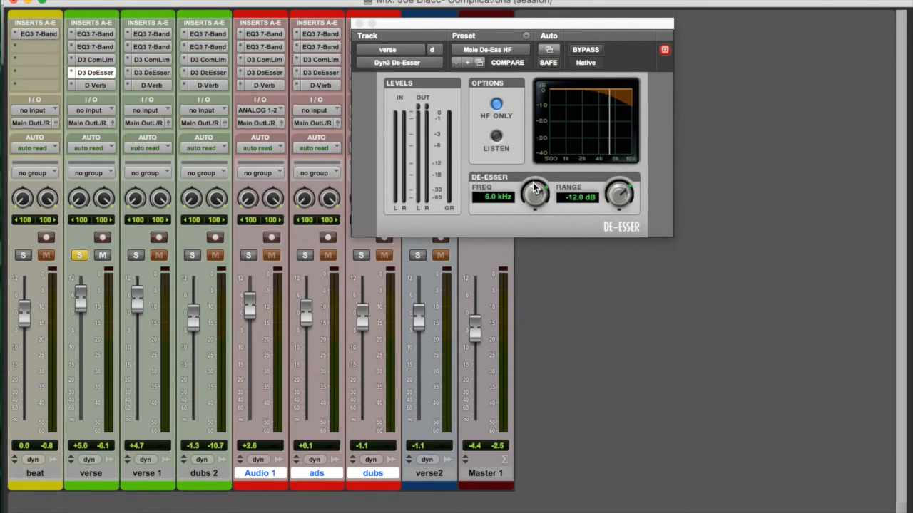
{"action": "left_click_drag", "start_coordinate": [534, 188], "coordinate": [523, 254]}
{"action": "key", "text": "space"}
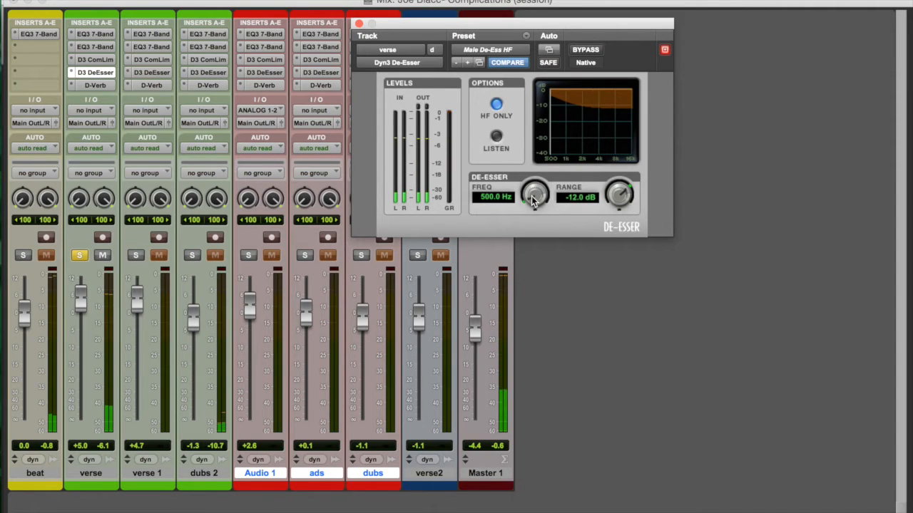
{"action": "mouse_move", "coordinate": [534, 198]}
{"action": "left_mouse_down"}
{"action": "mouse_move", "coordinate": [532, 160]}
{"action": "mouse_move", "coordinate": [548, 114]}
{"action": "left_mouse_up"}
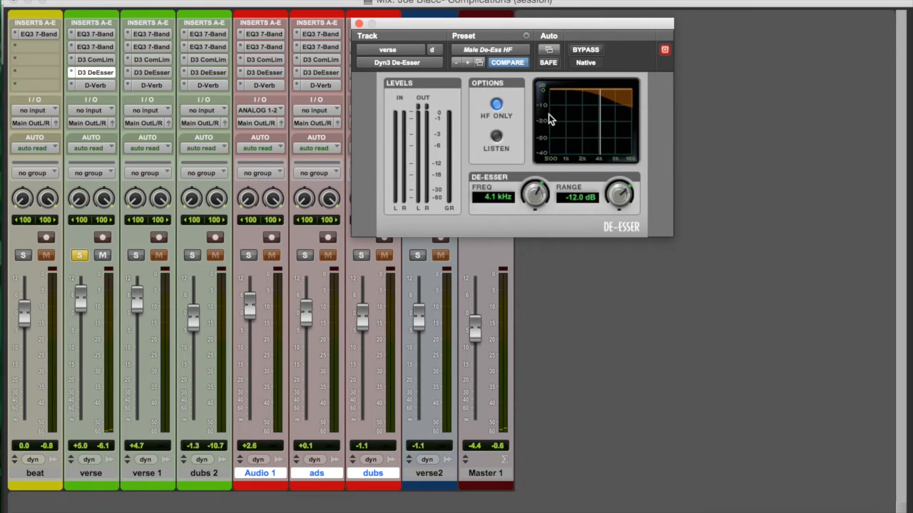
Step: Open the D-Verb on the verse track's insert E and show where D-Verb (stereo) is listed among the multichannel reverbs
{"action": "left_click", "coordinate": [85, 86]}
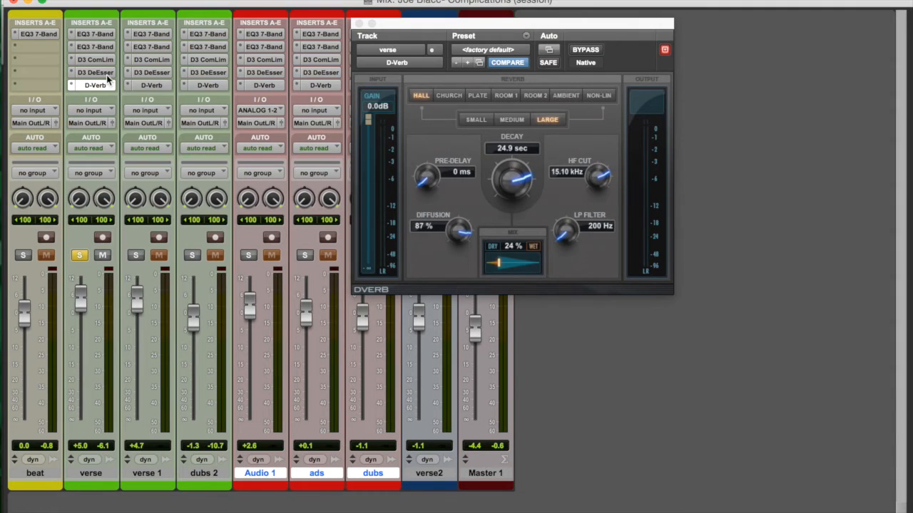
{"action": "left_click", "coordinate": [72, 86]}
{"action": "mouse_move", "coordinate": [82, 86]}
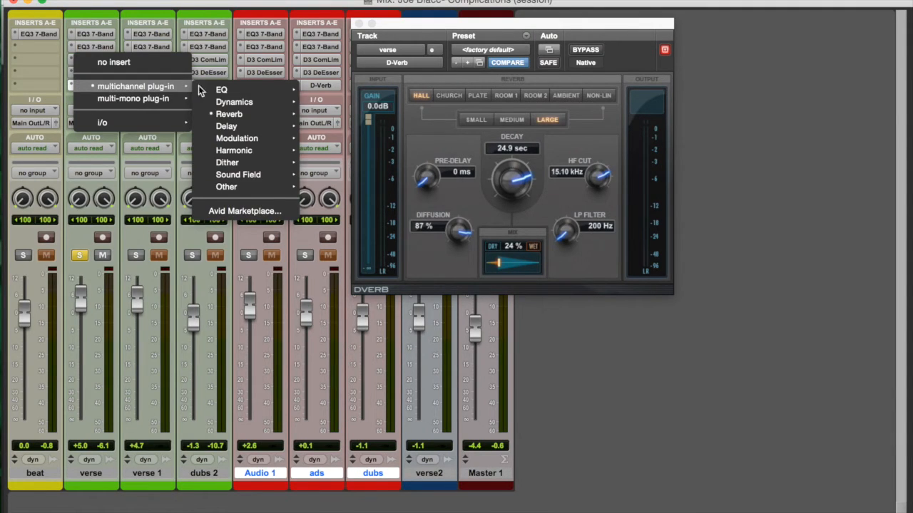
{"action": "mouse_move", "coordinate": [241, 117]}
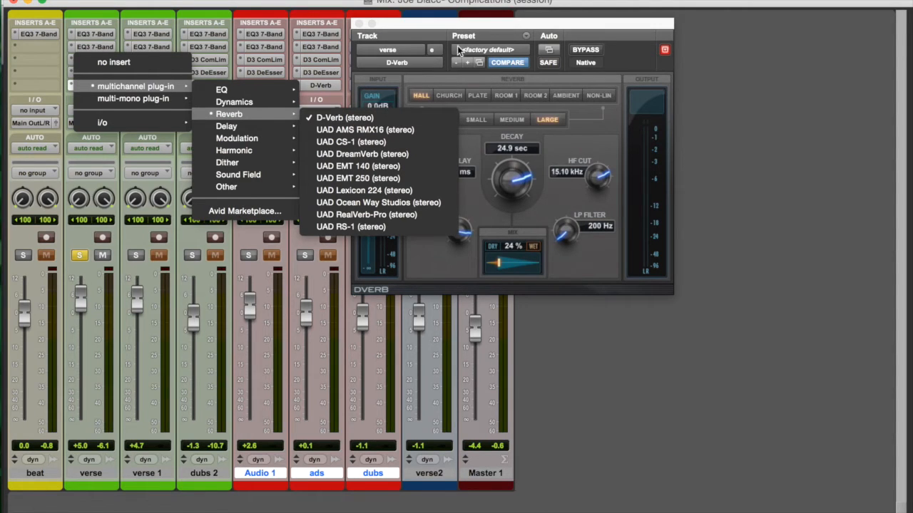
{"action": "left_click", "coordinate": [491, 29]}
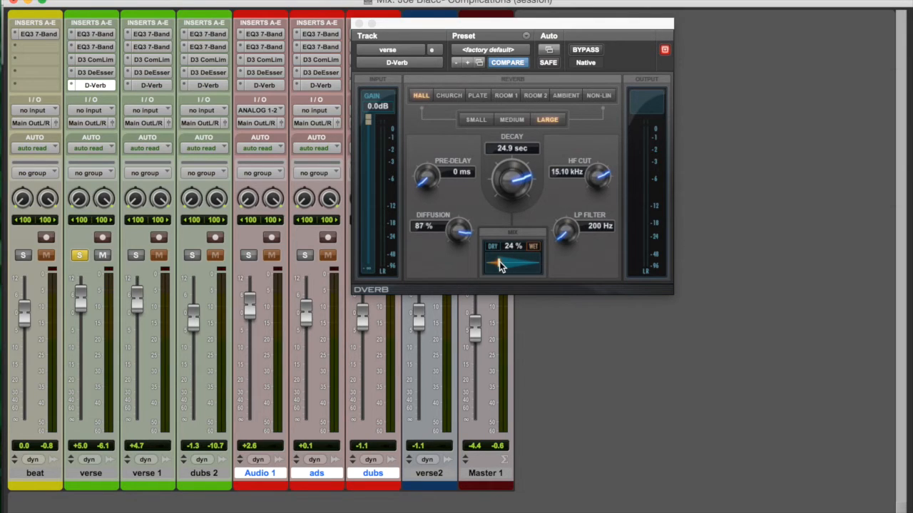
Step: Compare the verse track's D-Verb mix at 100% and 0% during playback, set it to 26% and take the track out of solo
{"action": "left_click_drag", "start_coordinate": [513, 263], "coordinate": [560, 267]}
{"action": "key", "text": "space"}
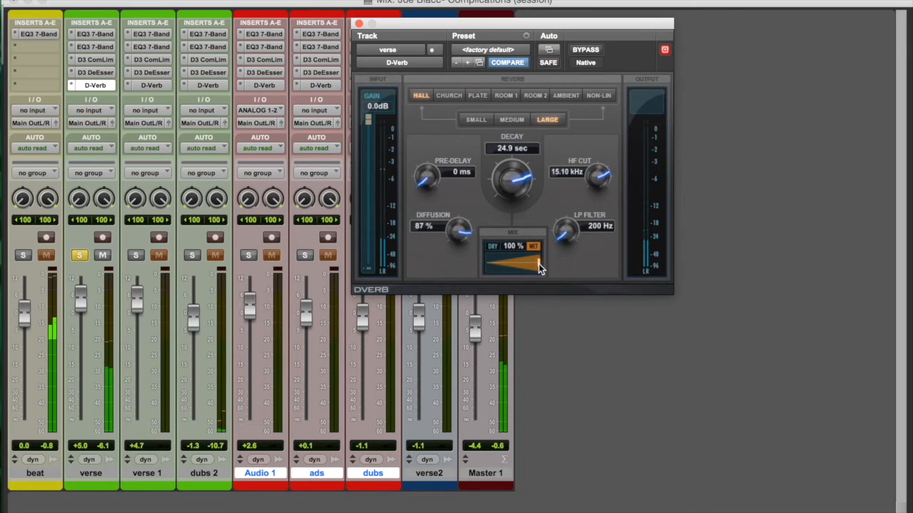
{"action": "left_click_drag", "start_coordinate": [539, 268], "coordinate": [435, 252]}
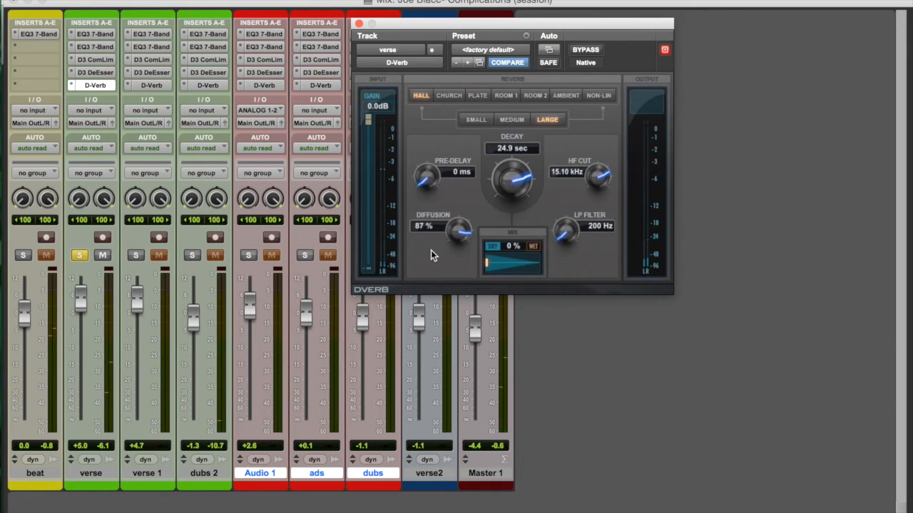
{"action": "key", "text": "XF86AudioRaiseVolume"}
{"action": "key", "text": "XF86AudioRaiseVolume"}
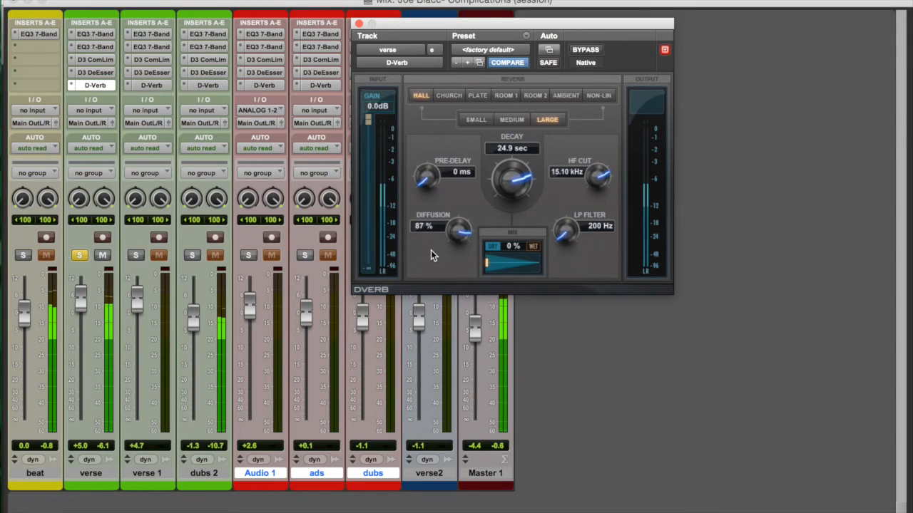
{"action": "key", "text": "XF86AudioLowerVolume"}
{"action": "key", "text": "XF86AudioLowerVolume"}
{"action": "key", "text": "XF86AudioLowerVolume"}
{"action": "key", "text": "XF86AudioLowerVolume"}
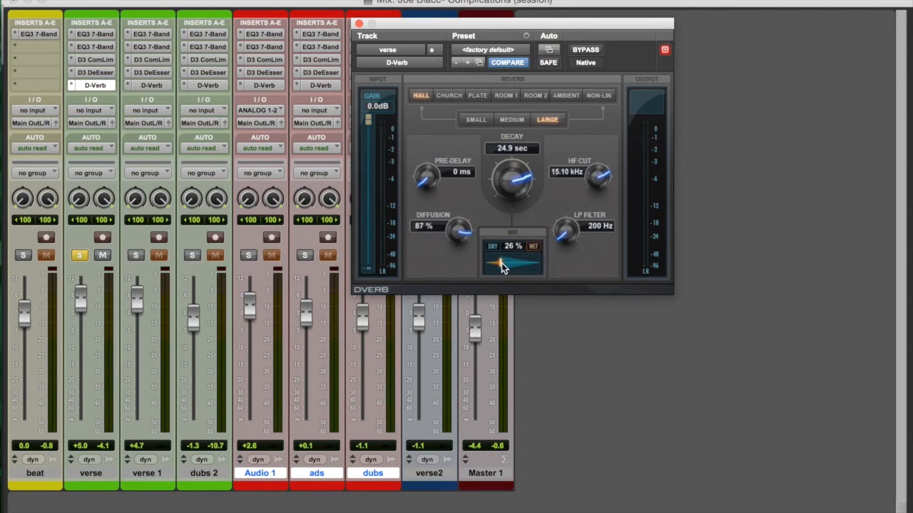
{"action": "key", "text": "space"}
{"action": "left_click", "coordinate": [79, 255]}
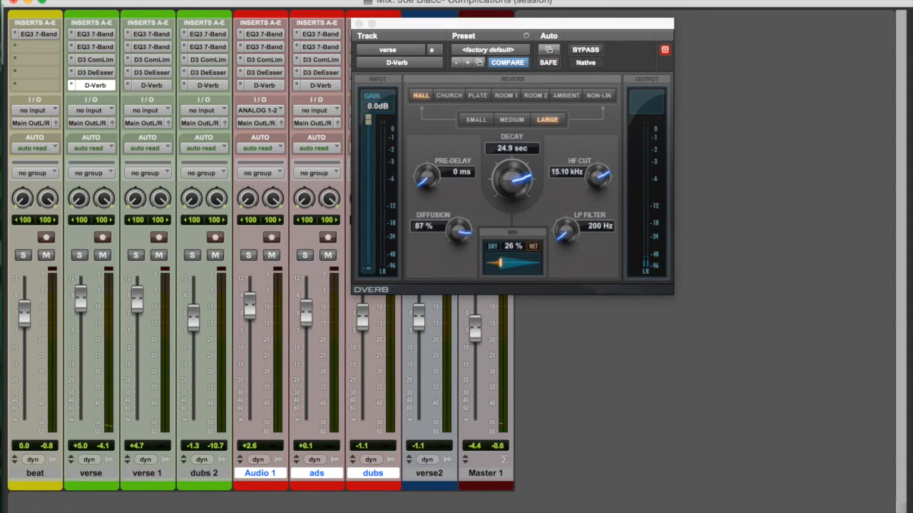
Step: Put away the D-Verb and Mix windows and reduce the height of all tracks in the Edit window
{"action": "left_click", "coordinate": [358, 23]}
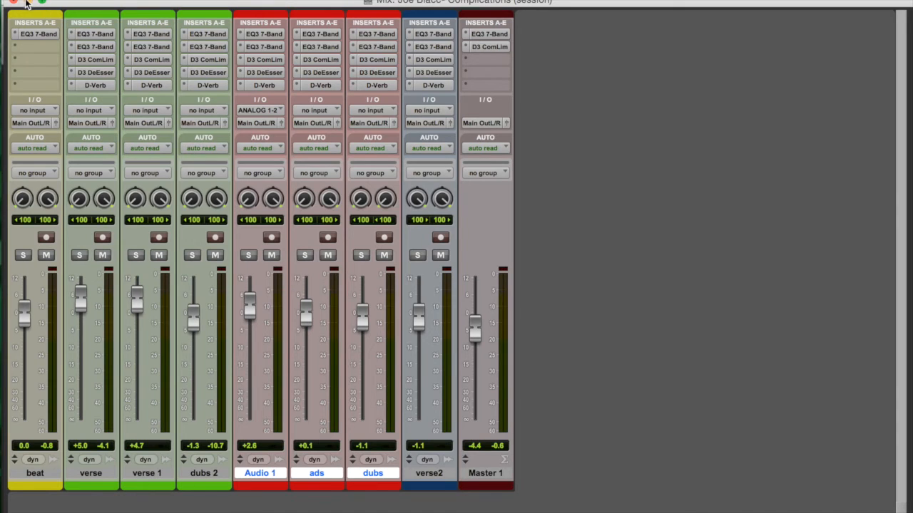
{"action": "left_click", "coordinate": [27, 4]}
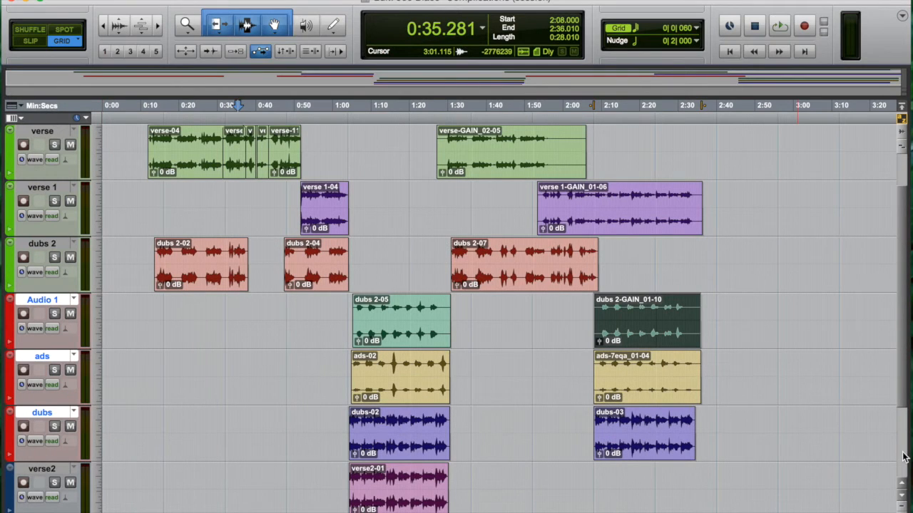
{"action": "left_click", "coordinate": [901, 507]}
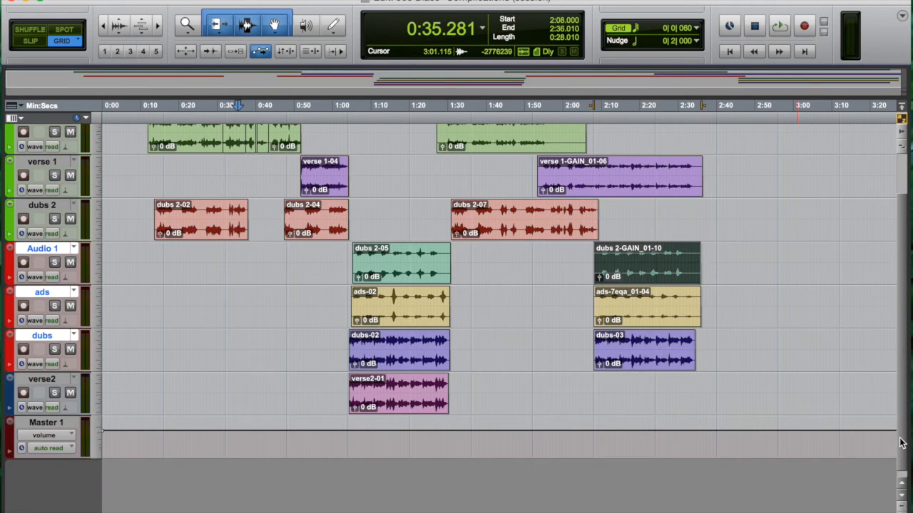
{"action": "scroll", "coordinate": [900, 443], "scroll_direction": "up", "scroll_amount": 2}
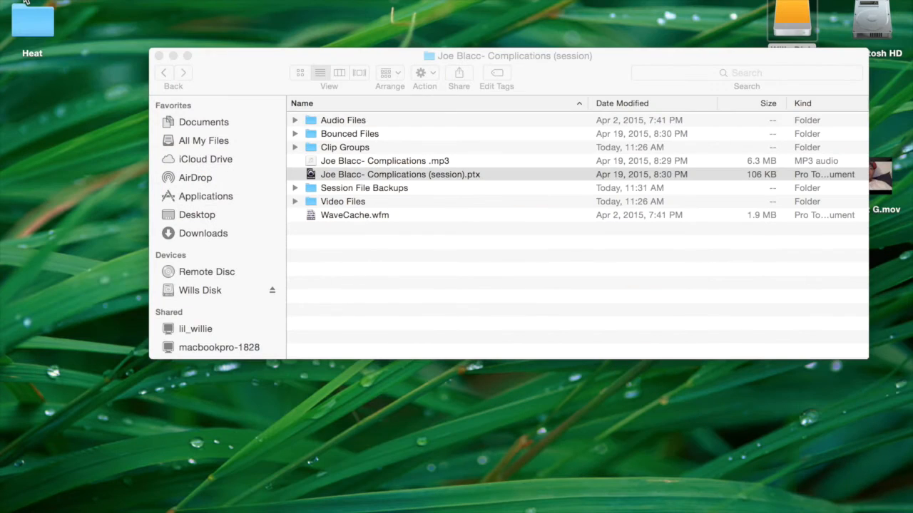
Step: Restore the minimized Mix window of the session from the desktop
{"action": "mouse_move", "coordinate": [747, 511]}
{"action": "left_click", "coordinate": [785, 507]}
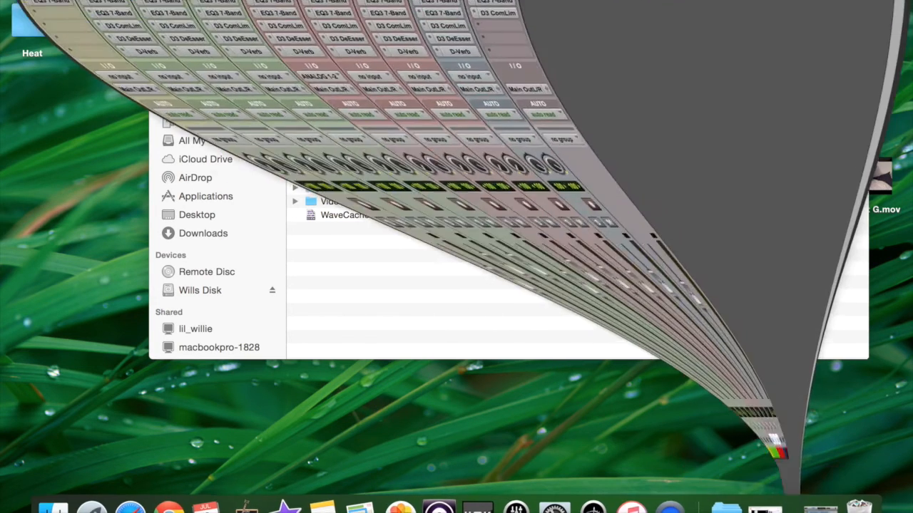